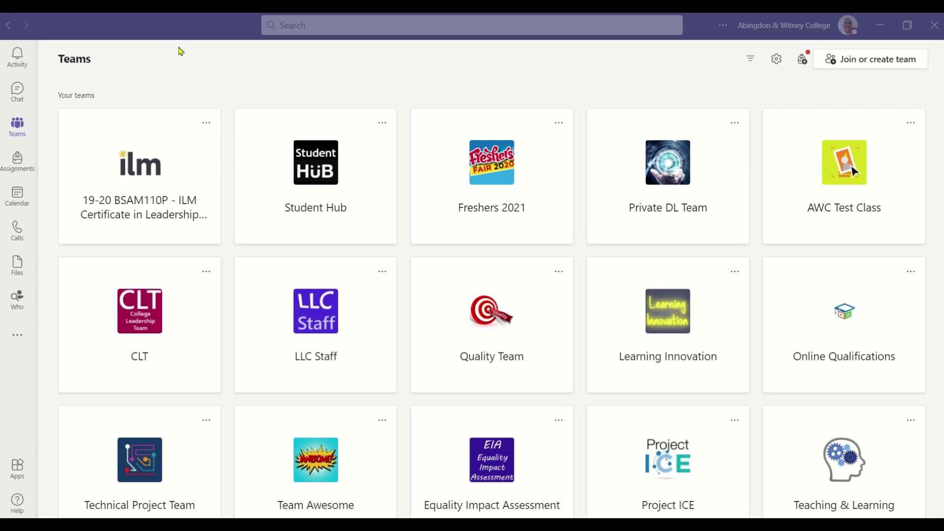
Open the join options for the Test Meeting on 29 August from the calendar, and maximise the meeting window.
click(19, 200)
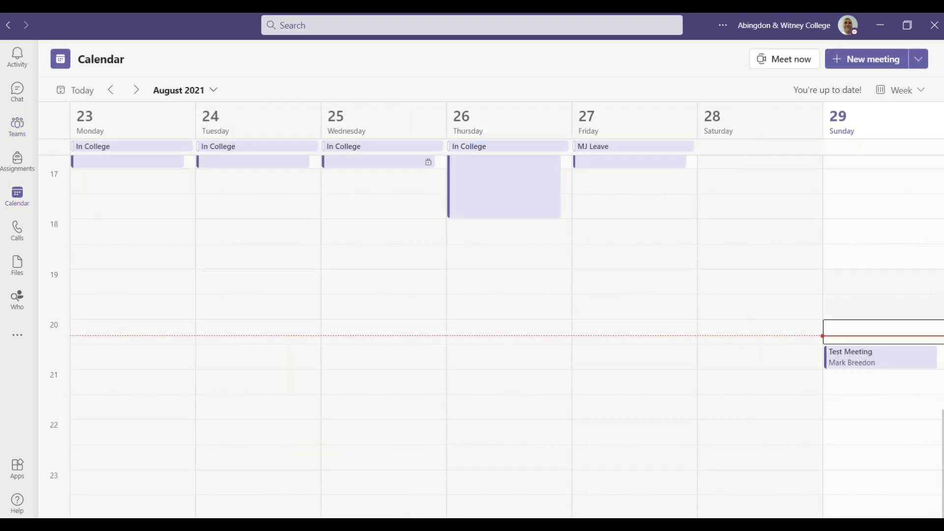
click(845, 364)
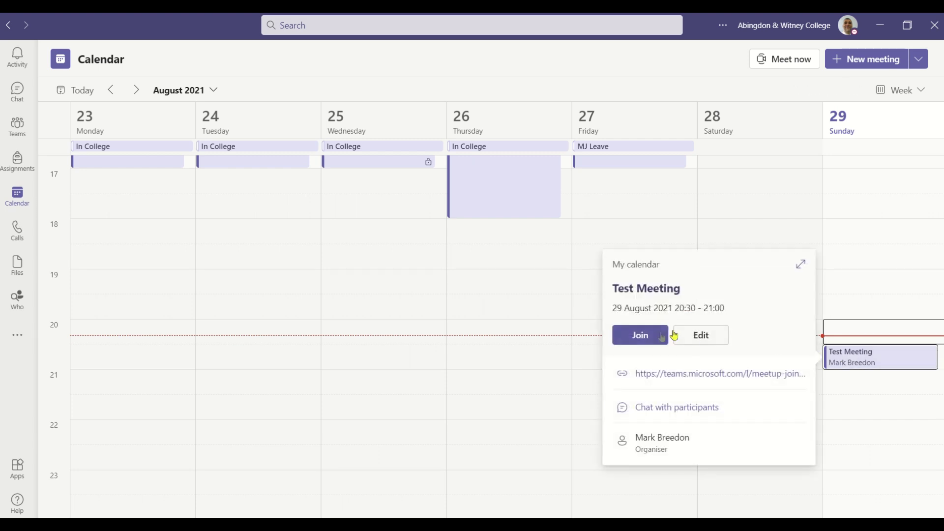
click(658, 335)
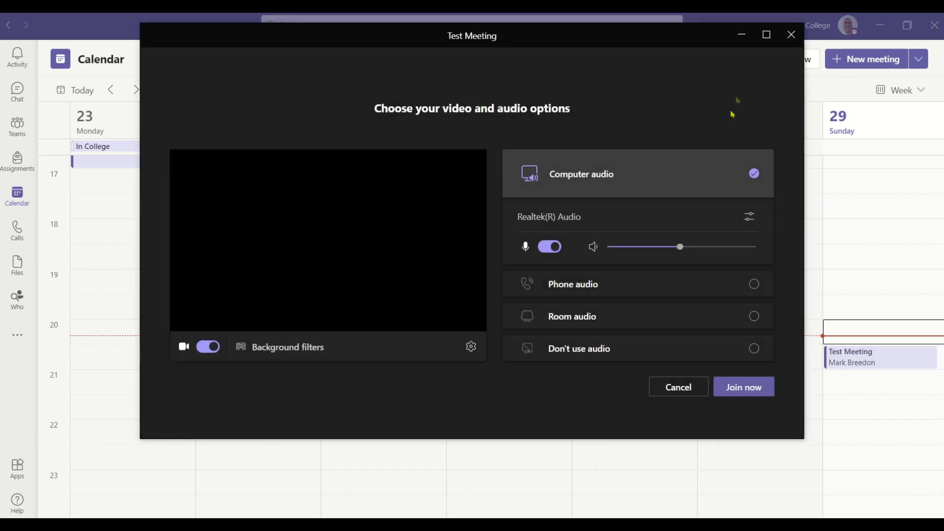
click(766, 35)
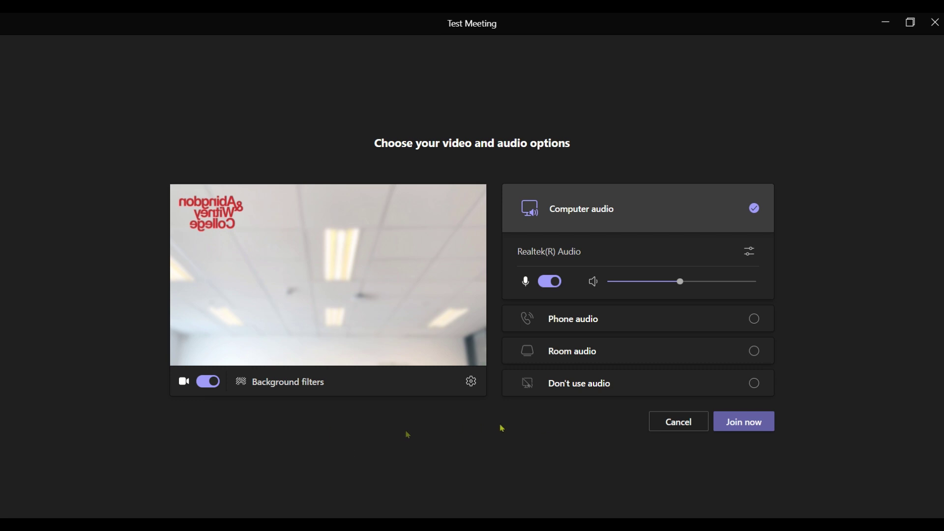
Toggle the camera off and back on, and join the meeting with computer audio.
click(202, 383)
click(204, 384)
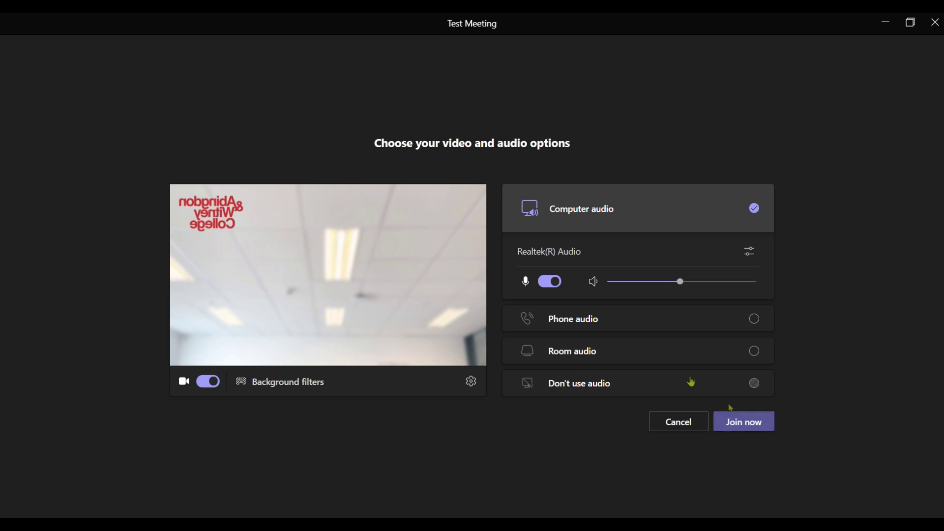
click(732, 421)
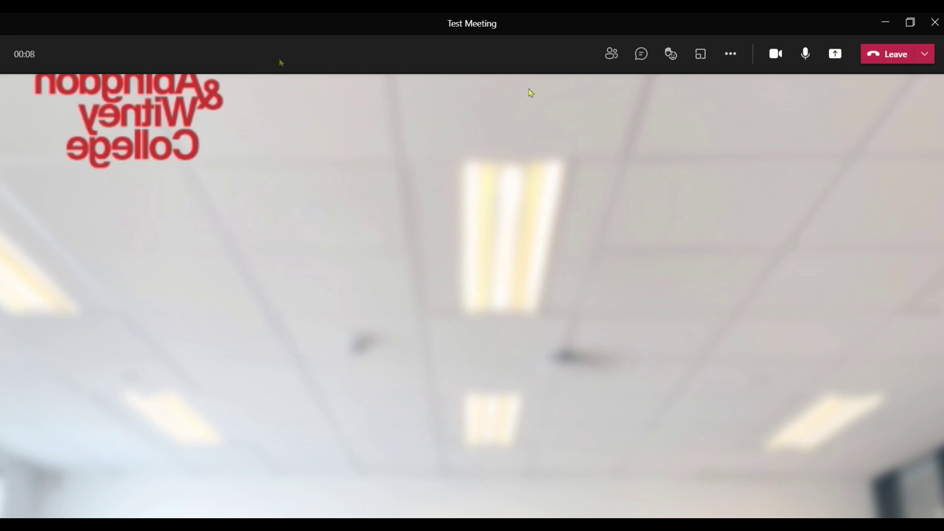
Show the meeting's participants list and send the message "Hello" in the meeting chat.
click(612, 55)
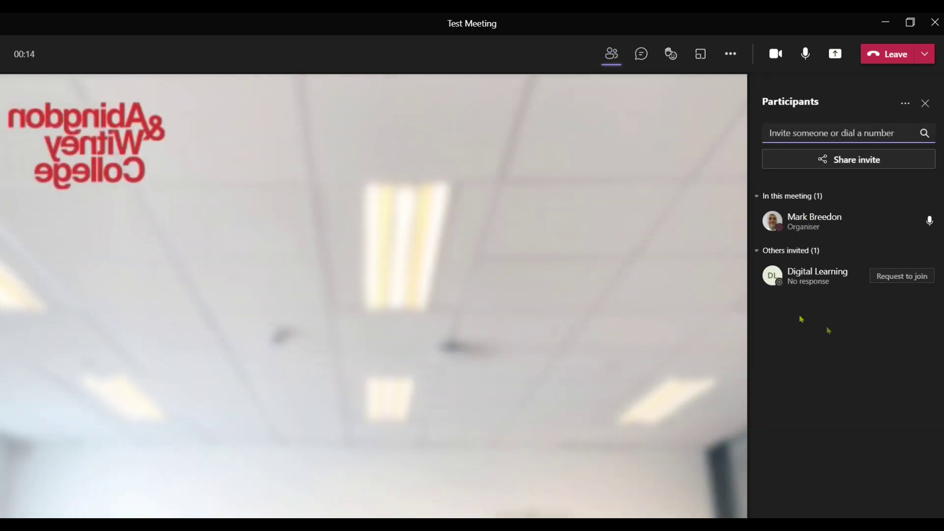
mouse_move(769, 311)
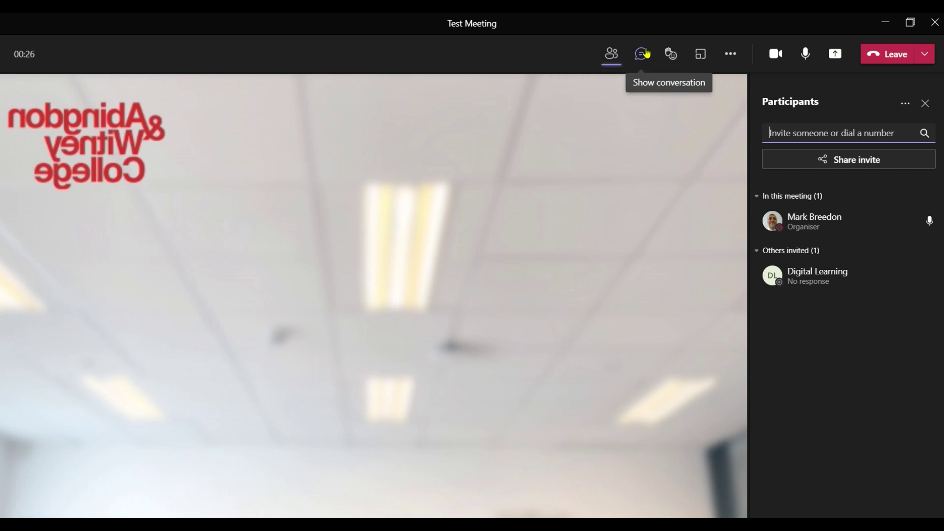
click(647, 54)
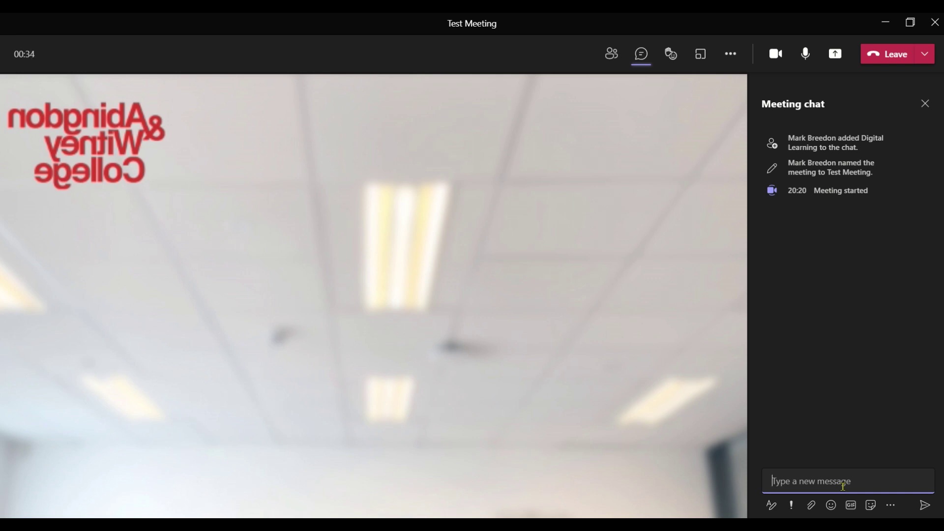
text(Hello)
key(Return)
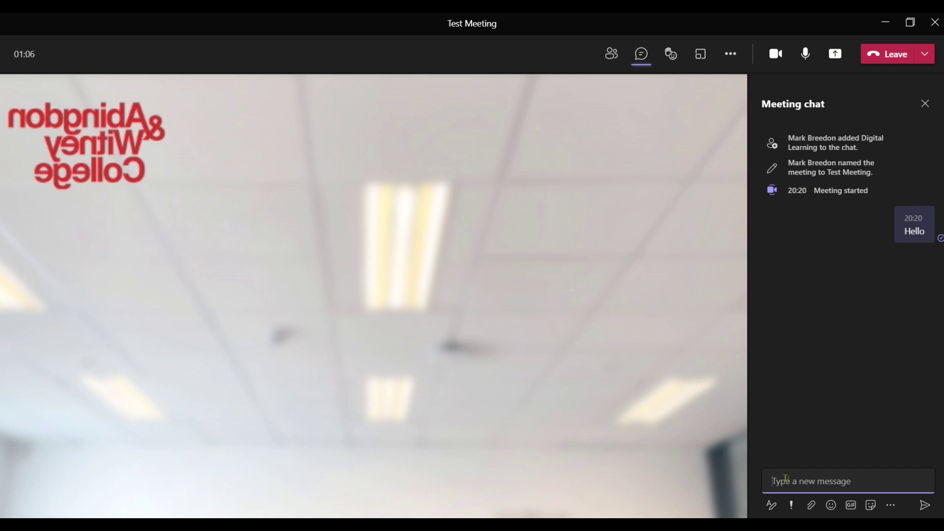
Raise a hand in the meeting and lower it again.
click(671, 55)
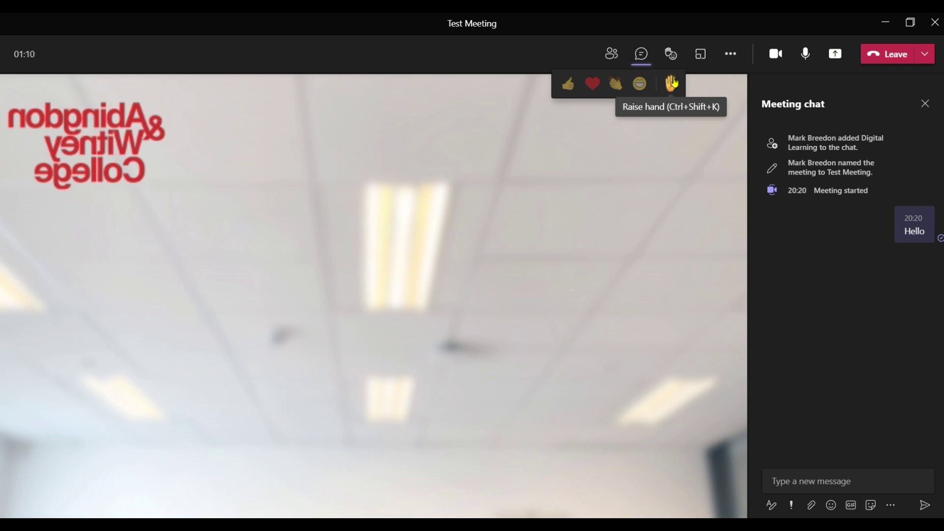
click(671, 54)
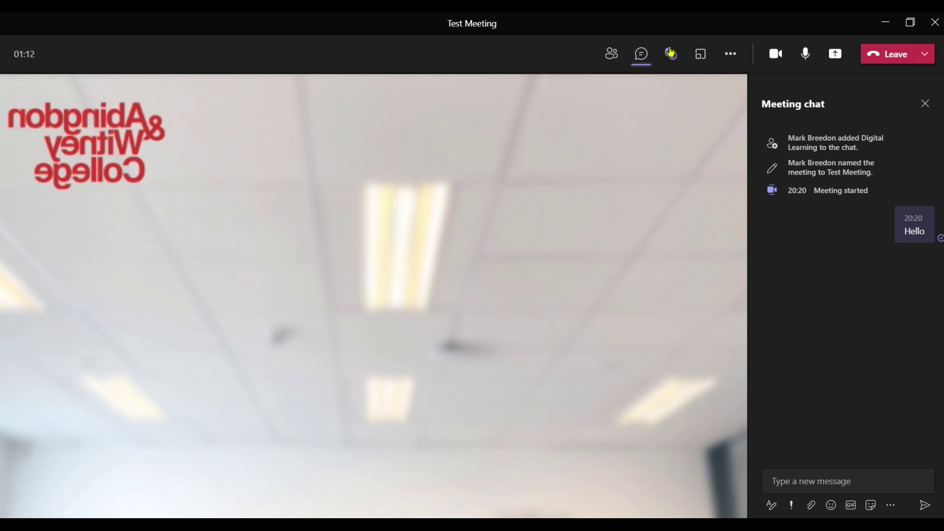
click(671, 54)
click(671, 85)
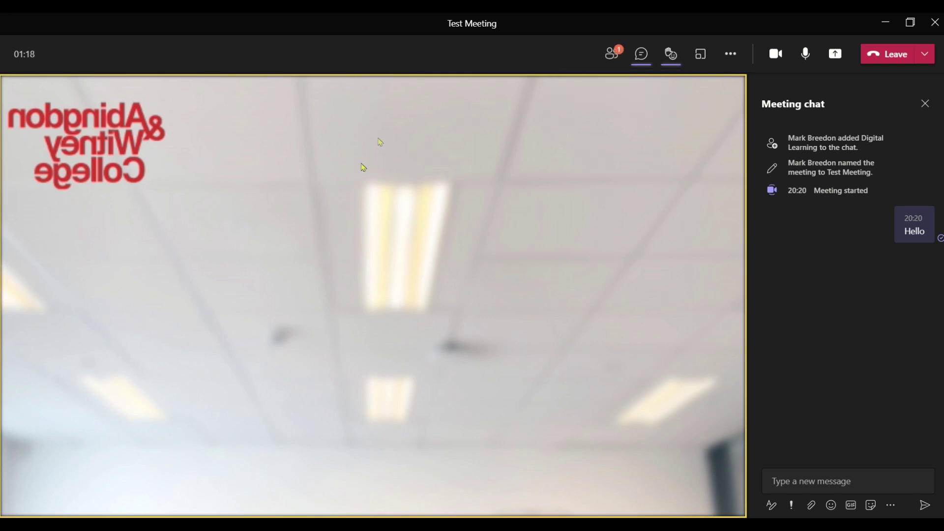
mouse_move(671, 56)
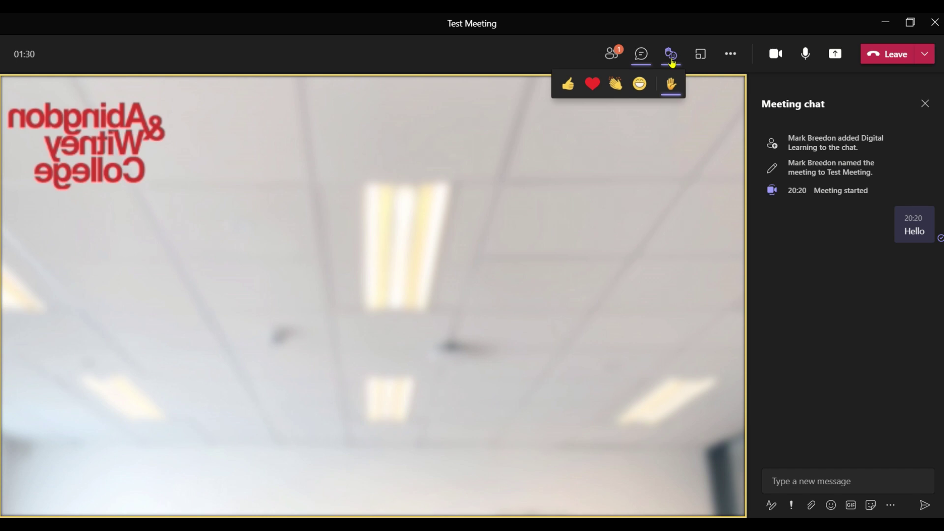
click(672, 85)
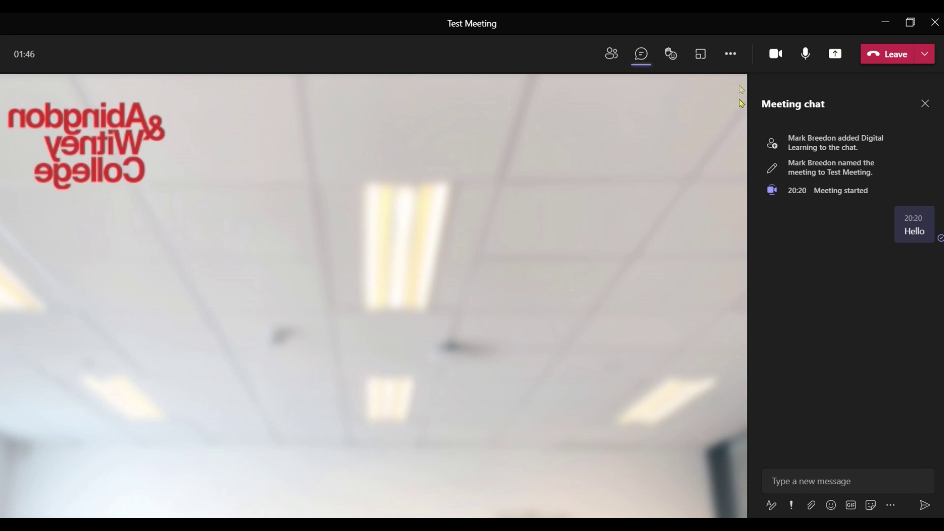
Turn the camera off during the meeting and switch it back on.
click(702, 58)
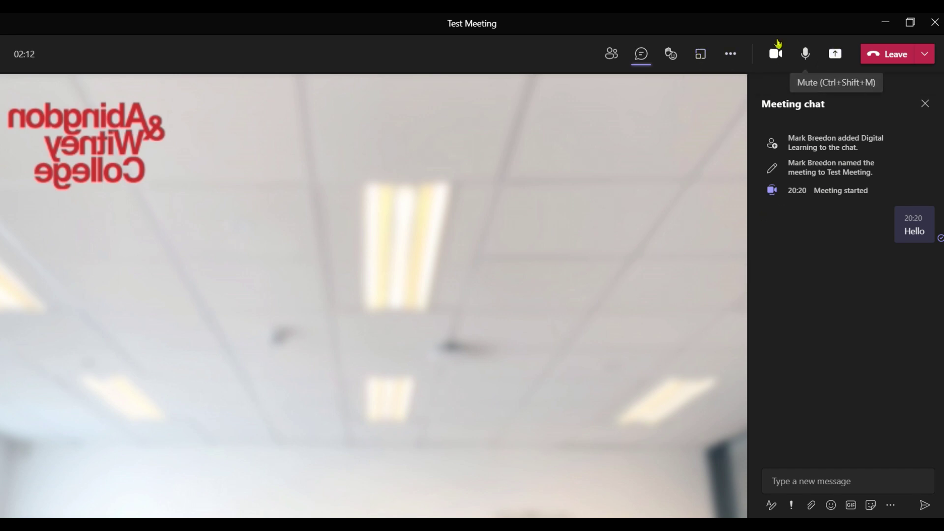
click(776, 55)
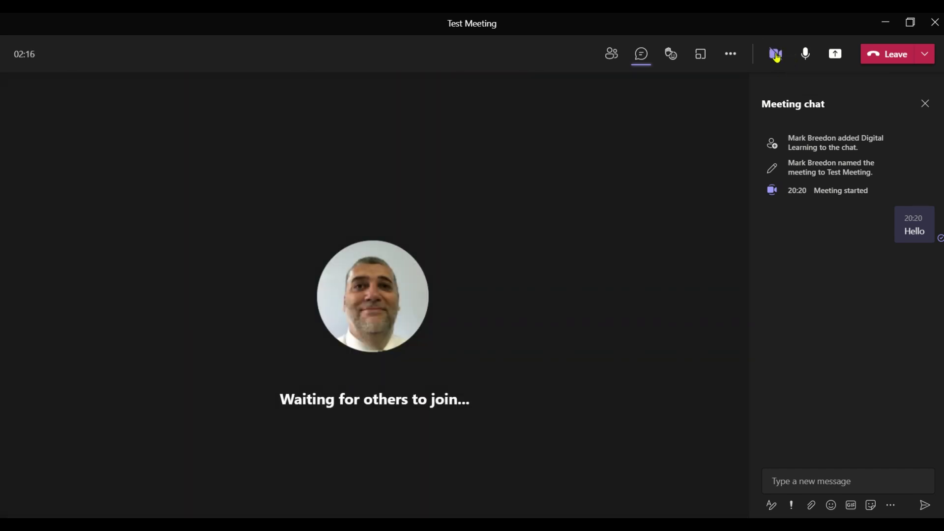
click(775, 56)
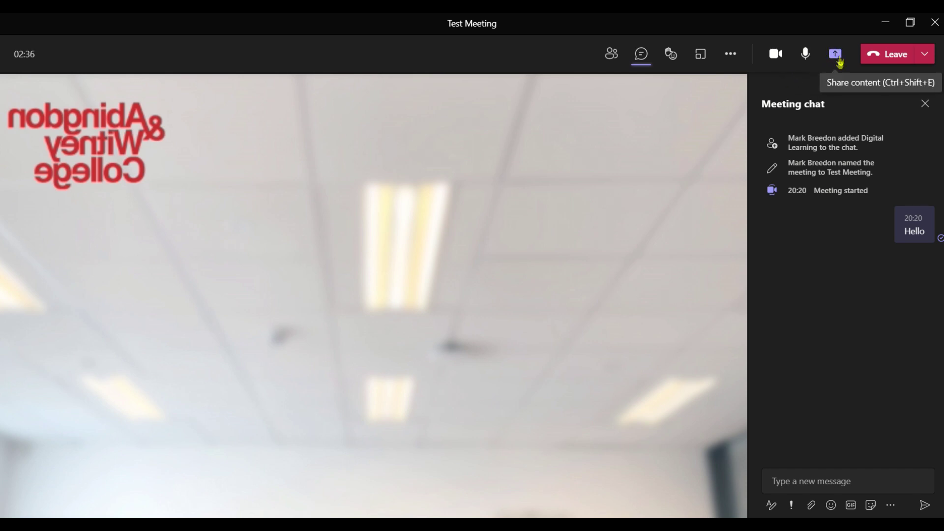
Turn live captions on and back off, and close the meeting chat pane.
click(731, 56)
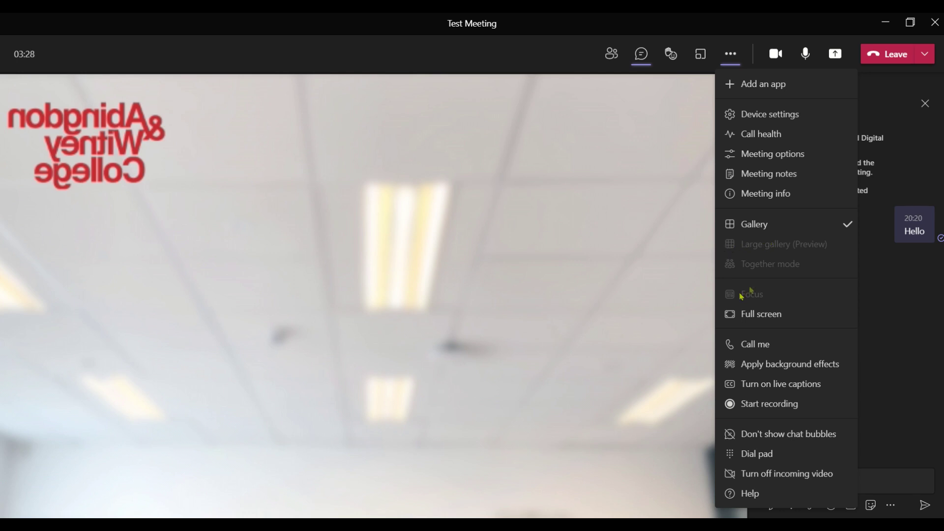
click(799, 386)
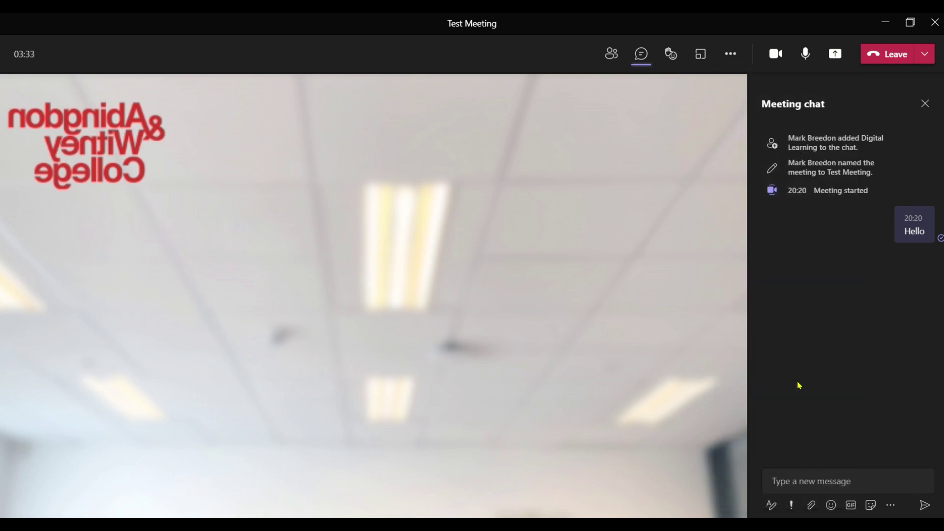
click(926, 104)
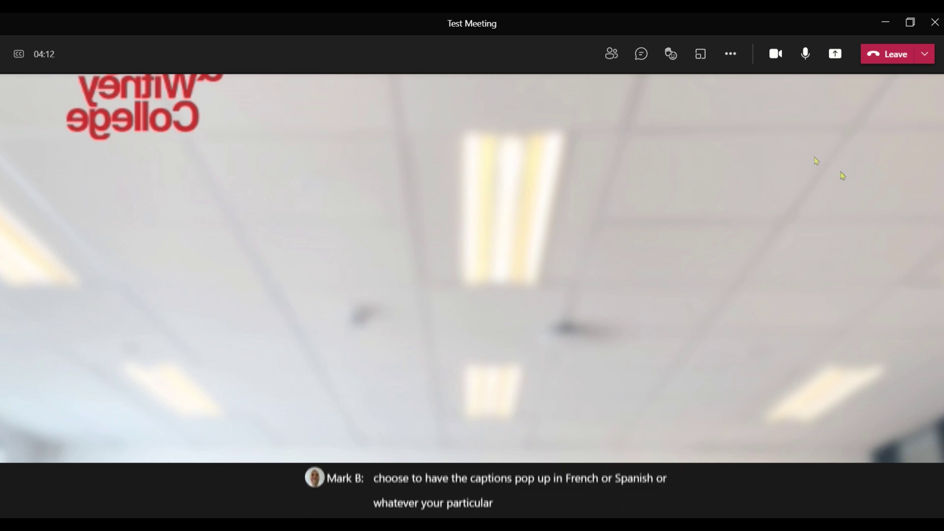
click(737, 52)
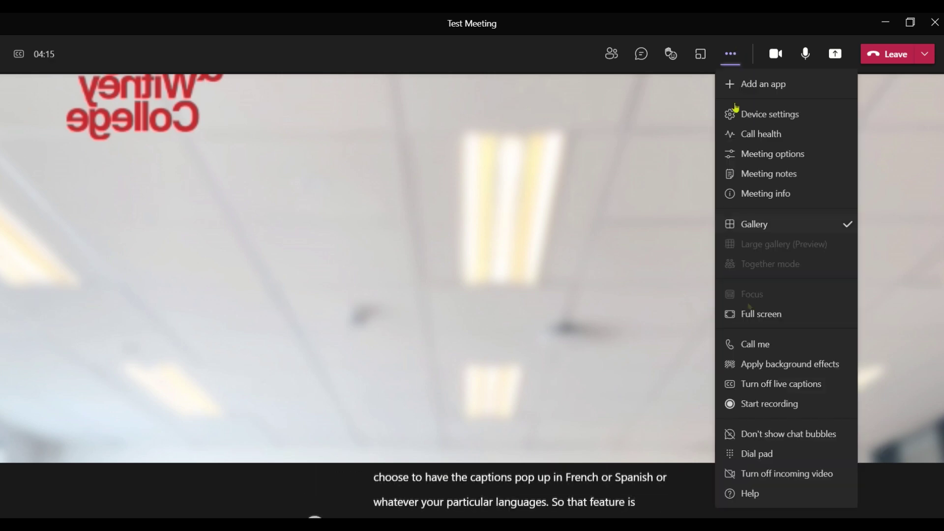
click(782, 383)
click(733, 55)
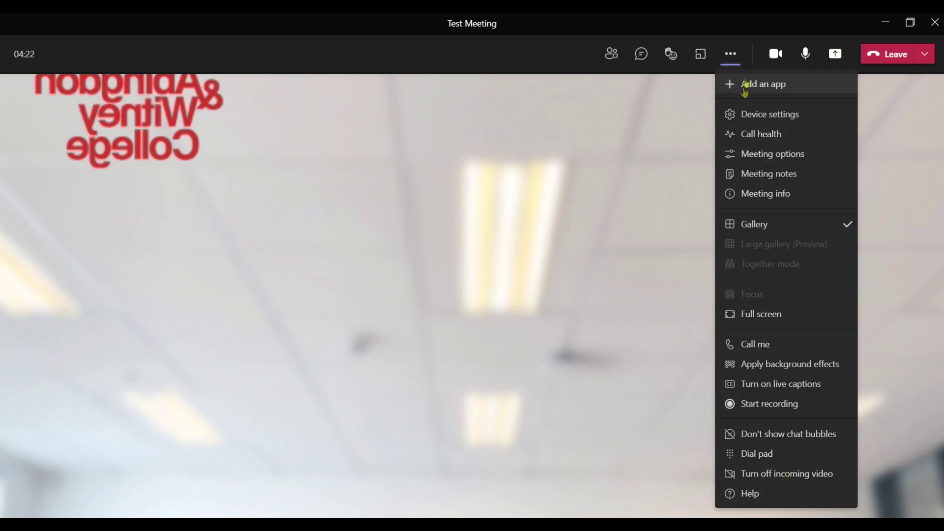
click(733, 56)
click(733, 56)
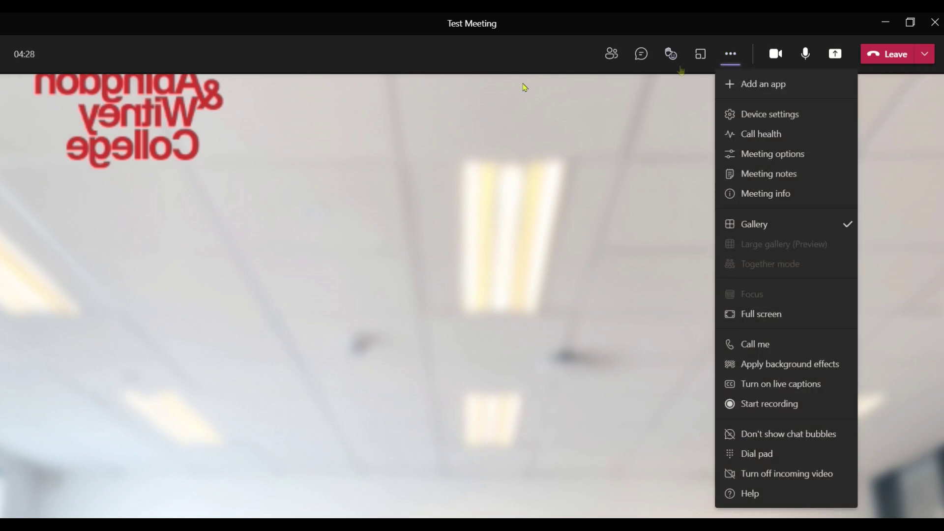
click(731, 56)
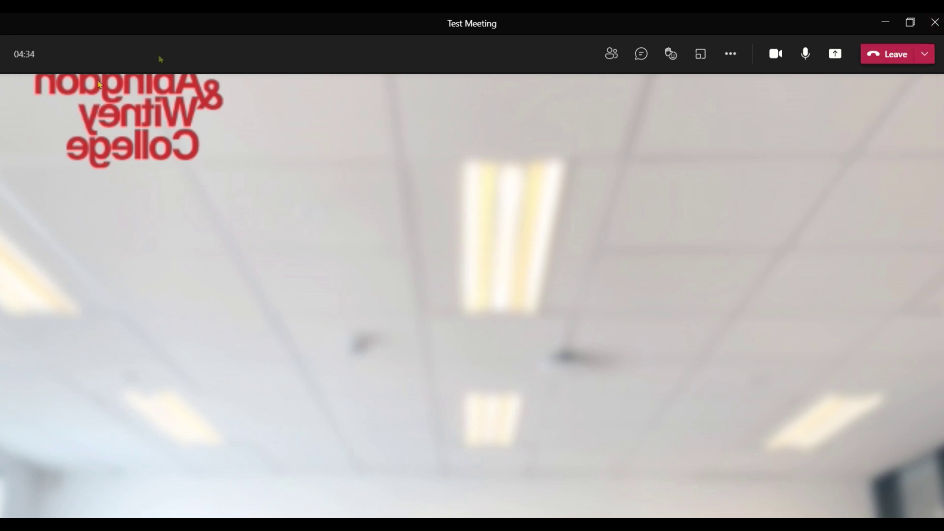
Leave the Test Meeting and rate its call quality three stars in the meeting's chat.
click(892, 55)
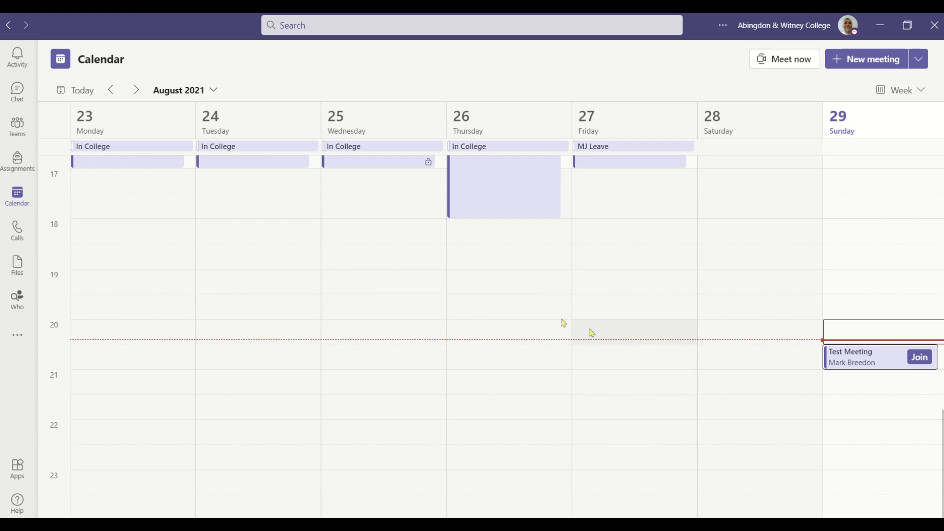
click(17, 89)
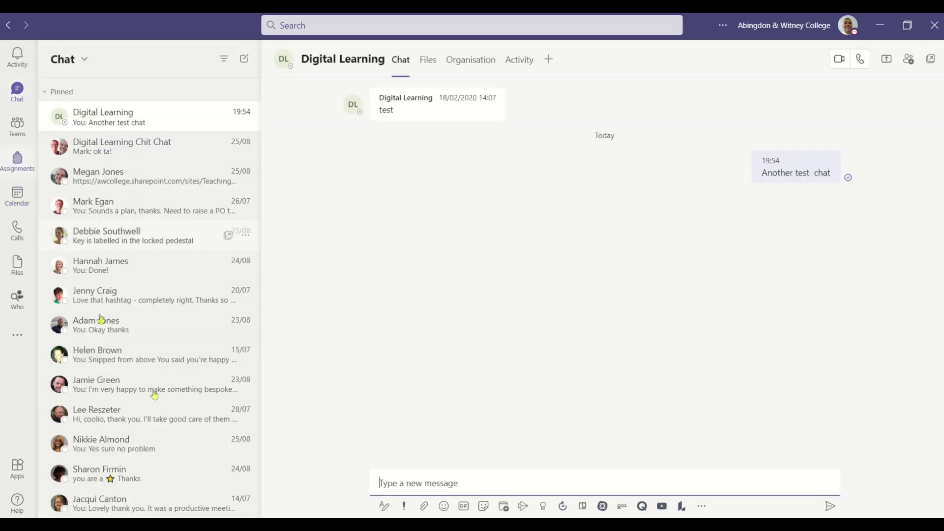
scroll(101, 319, down, 5)
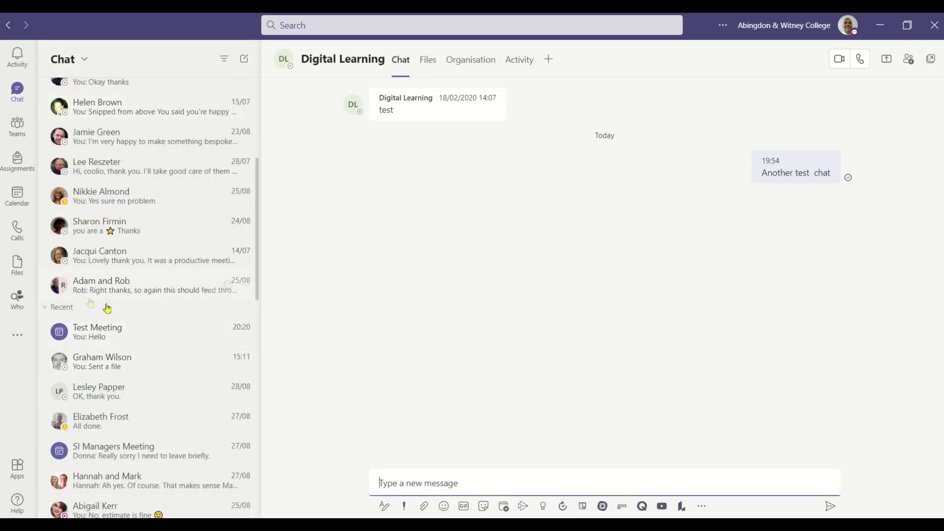
click(98, 332)
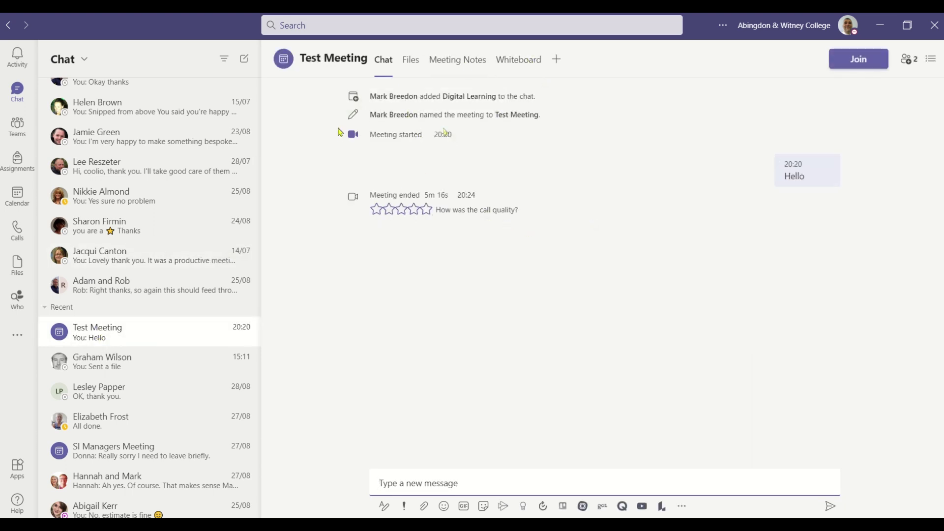
click(402, 209)
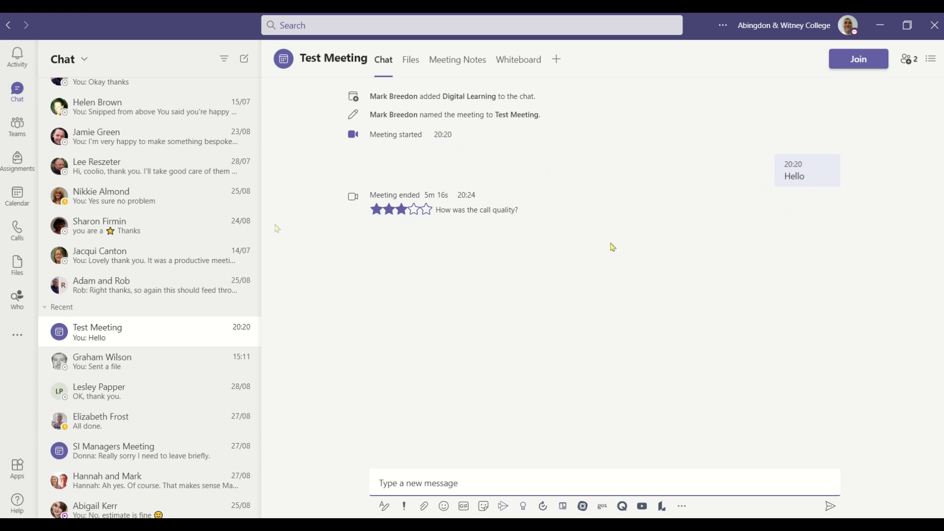